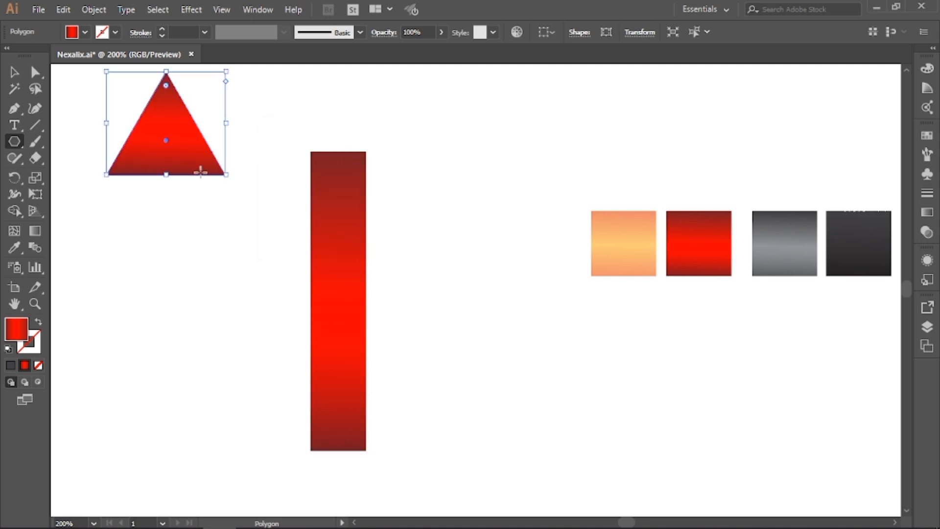
Rotate the tall red rectangle 90 degrees so that it lies horizontally.
key("v")
left_click(353, 245)
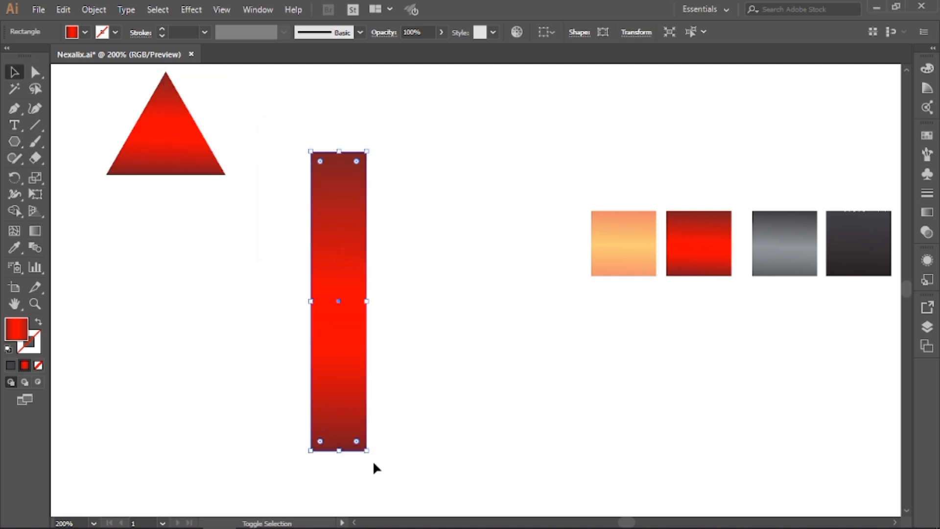
left_click_drag(371, 456, 423, 289)
left_click_drag(290, 289, 216, 239)
Rotate the red triangle to point right and place it flush against the rectangle's right end, with their lower edges aligned.
left_click_drag(181, 151, 412, 170)
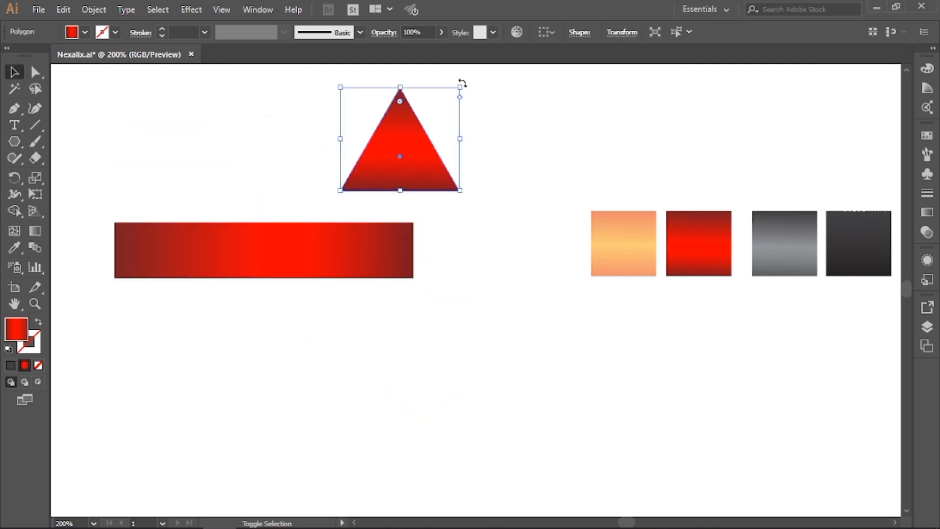
left_click_drag(461, 83, 458, 199)
left_click_drag(390, 146, 439, 209)
key("ctrl+equal")
key("ctrl+equal")
key("ctrl+equal")
left_click_drag(471, 280, 491, 135)
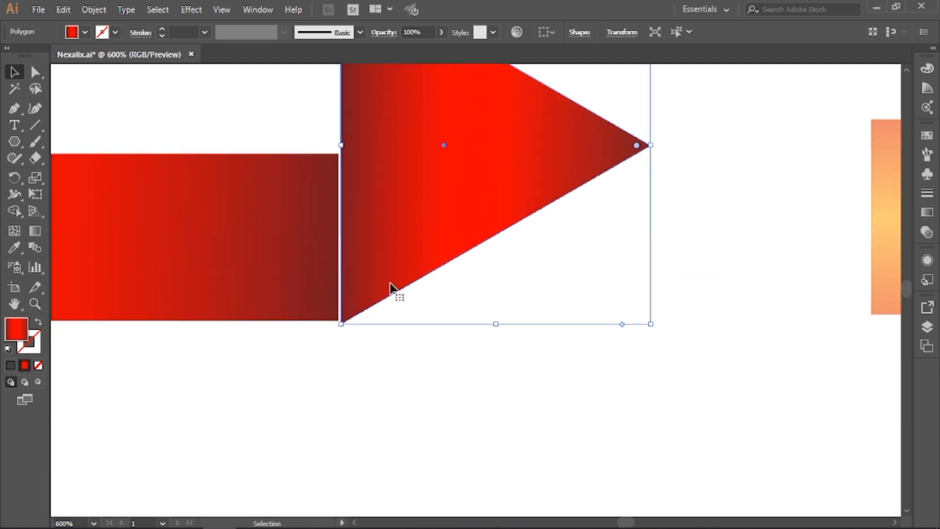
left_click_drag(390, 284, 388, 280)
scroll(469, 270, "up", 1)
scroll(469, 275, "up", 2)
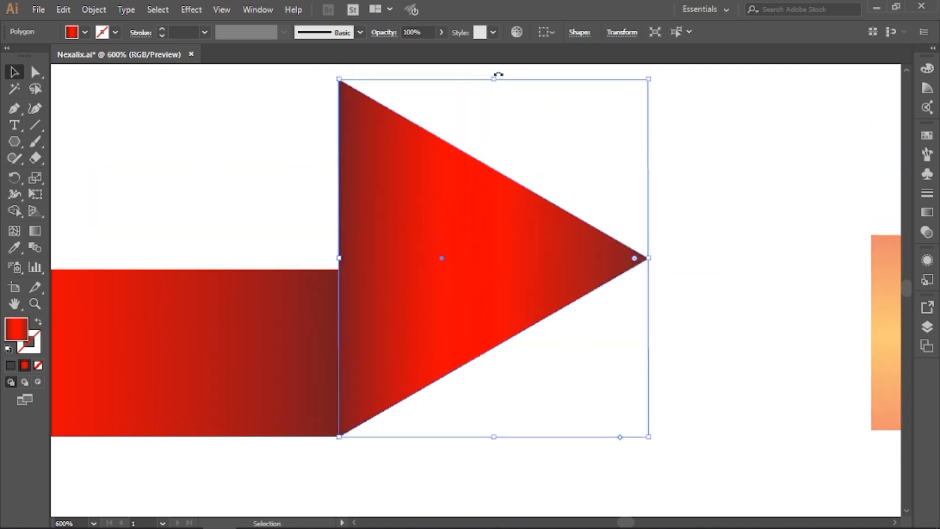
Squash the triangle to the rectangle's height and shorten its length slightly to form the pencil's point.
left_click_drag(494, 82, 487, 270)
left_click_drag(648, 353, 602, 352)
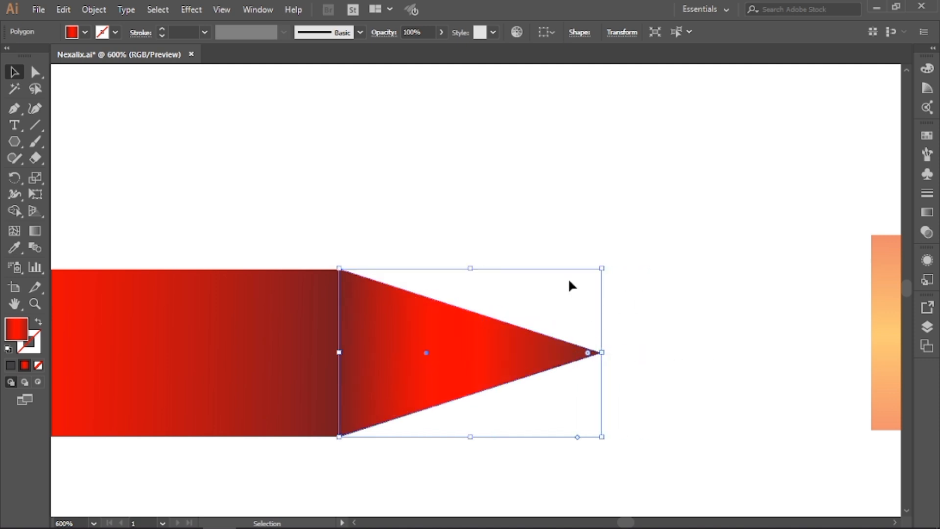
left_click(569, 281)
left_click(351, 289)
left_click_drag(470, 267, 486, 213)
left_click(484, 261)
key("space")
left_click(378, 358)
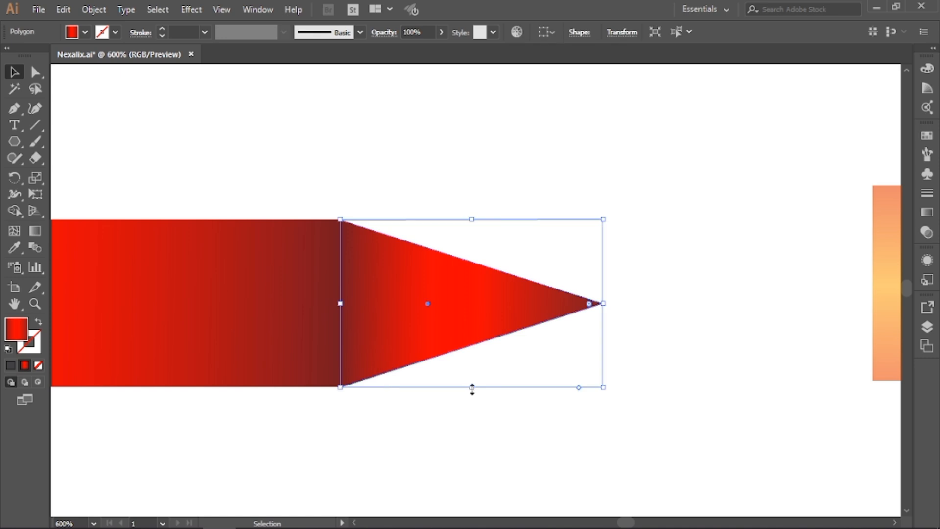
Fine-tune the triangle's lower edge so that it meets the bottom corner of the rectangle.
left_click_drag(472, 390, 474, 386)
left_click(497, 395)
left_click(416, 363)
left_click(600, 384)
key("space")
left_click_drag(600, 385, 568, 355)
left_click(428, 293)
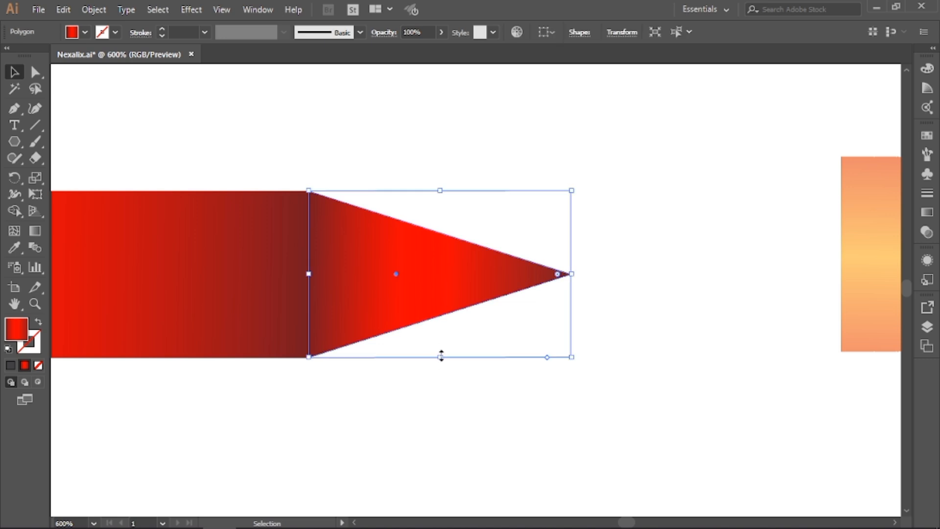
left_click_drag(440, 356, 440, 359)
left_click(431, 383)
Redirect the red rectangle's gradient so that it runs vertically from the bottom edge to the top edge.
scroll(431, 389, "left", 5)
left_click(309, 248)
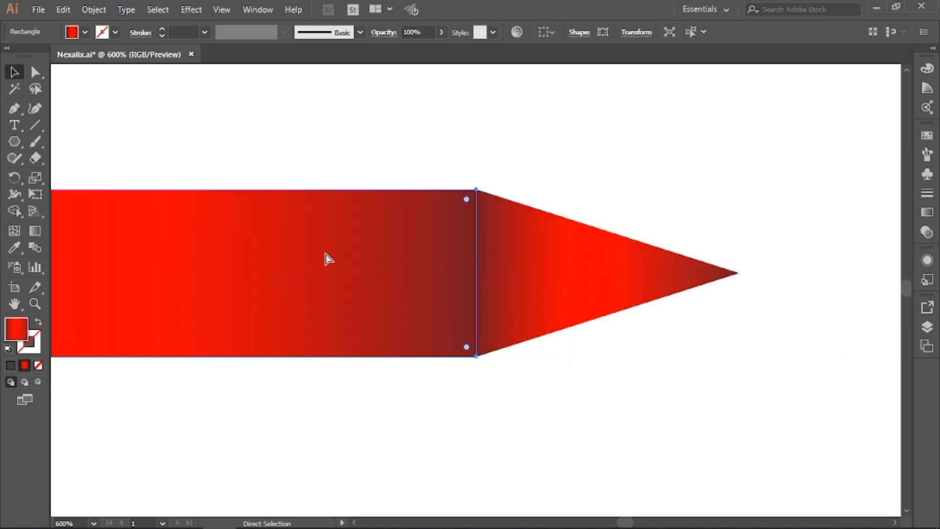
key("ctrl+minus")
key("ctrl+minus")
left_click(35, 230)
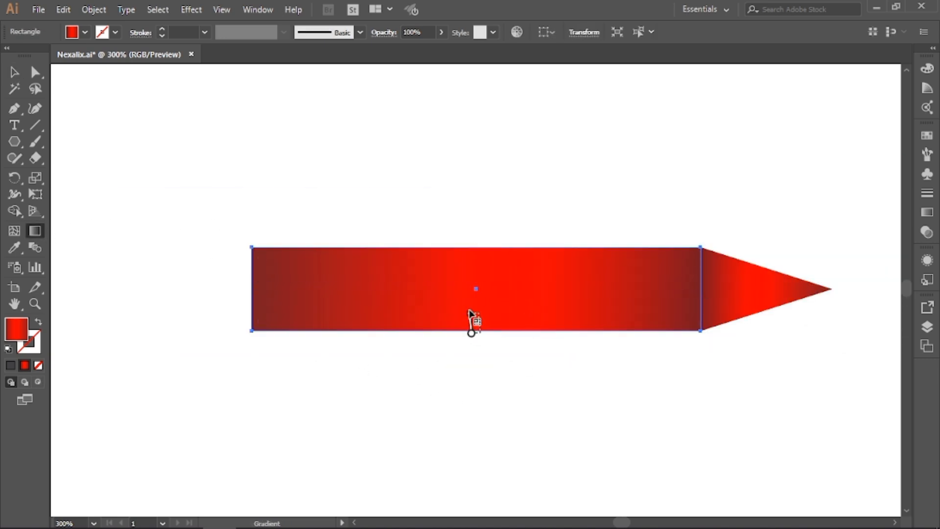
left_click_drag(476, 333, 477, 247)
mouse_move(476, 274)
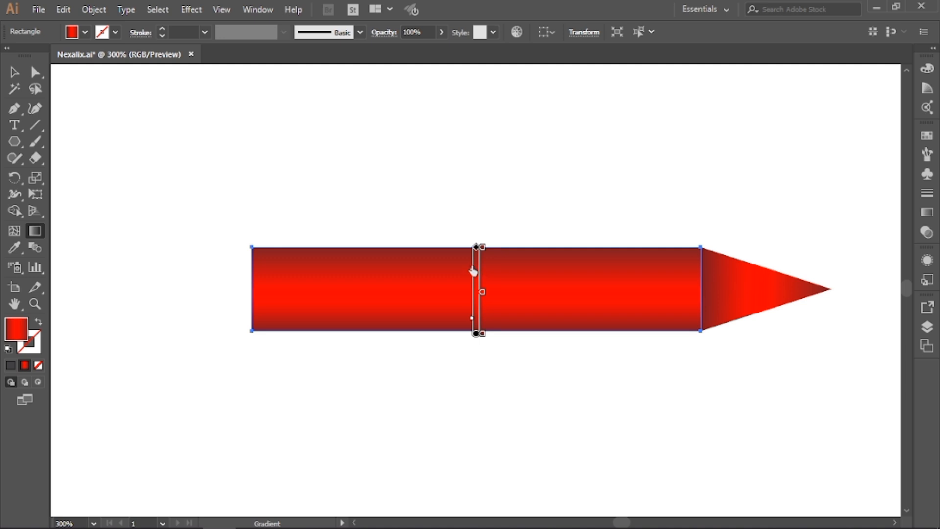
Adjust the red body's gradient stops and midpoints to shift the bright band upward and deepen the shade along the bottom.
left_click_drag(477, 304, 479, 302)
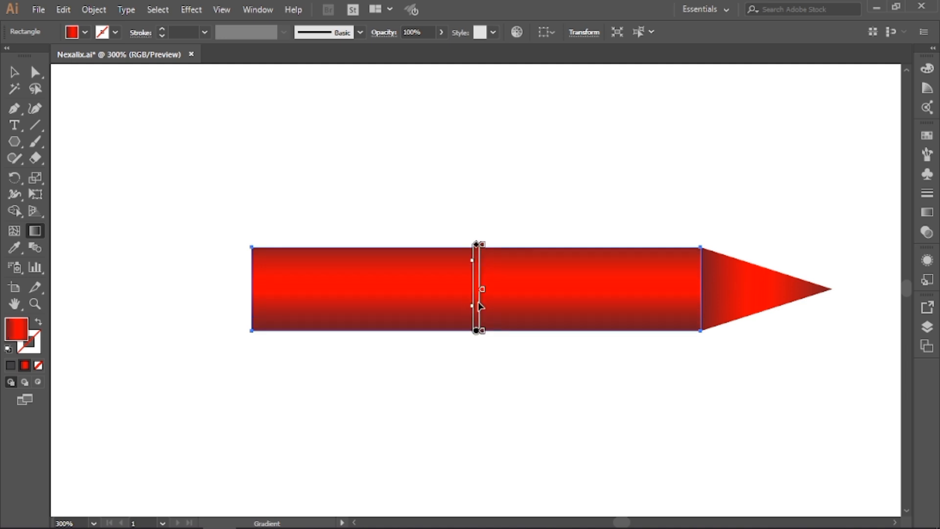
left_click_drag(472, 264, 472, 249)
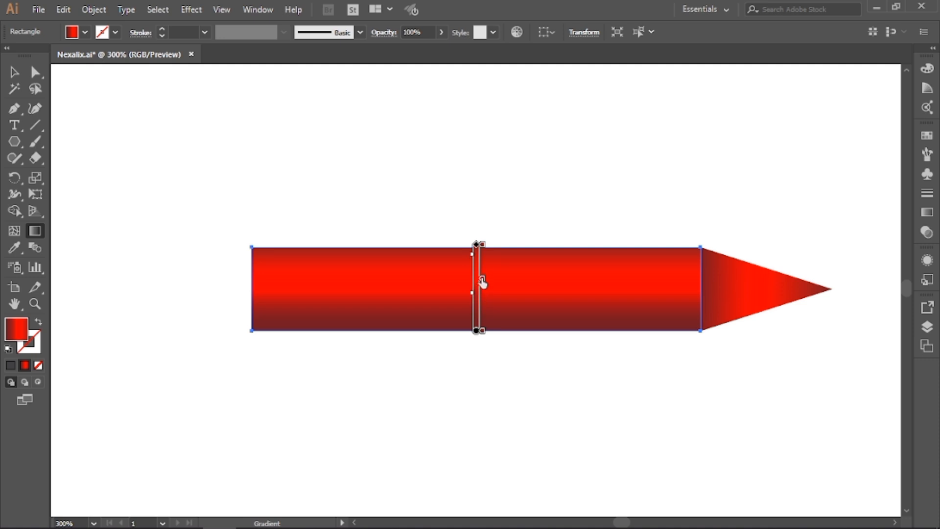
left_click_drag(482, 283, 482, 278)
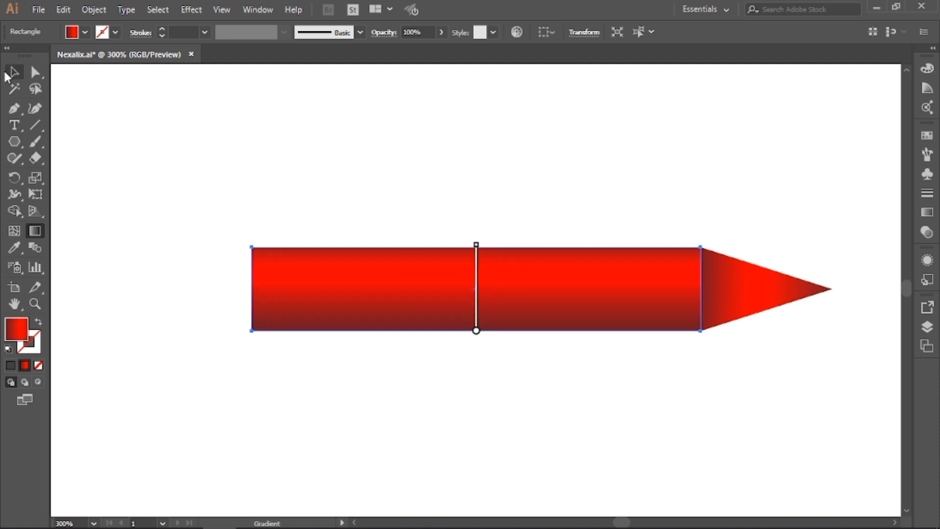
left_click(14, 72)
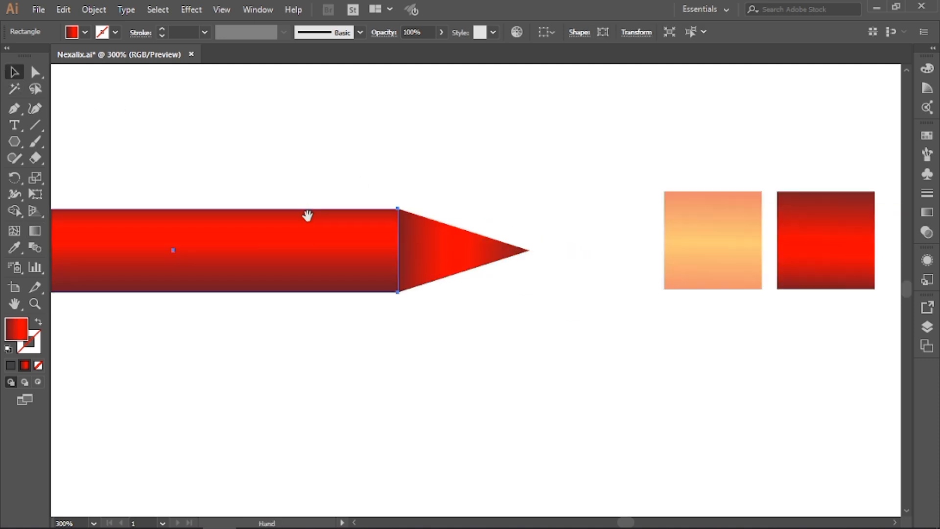
Fill the triangle with the orange sample square's gradient and run that gradient vertically across it.
left_click(431, 252)
left_click(13, 248)
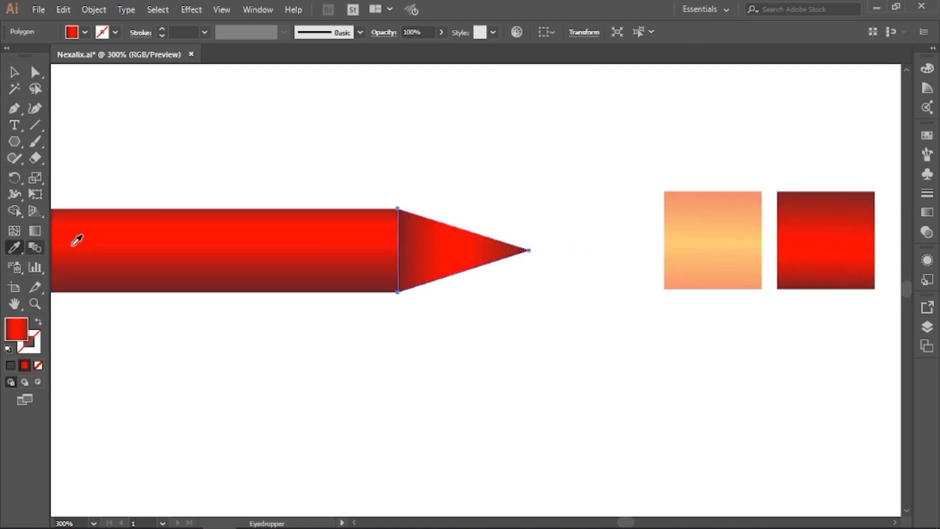
left_click(740, 259)
left_click(13, 75)
left_click(35, 231)
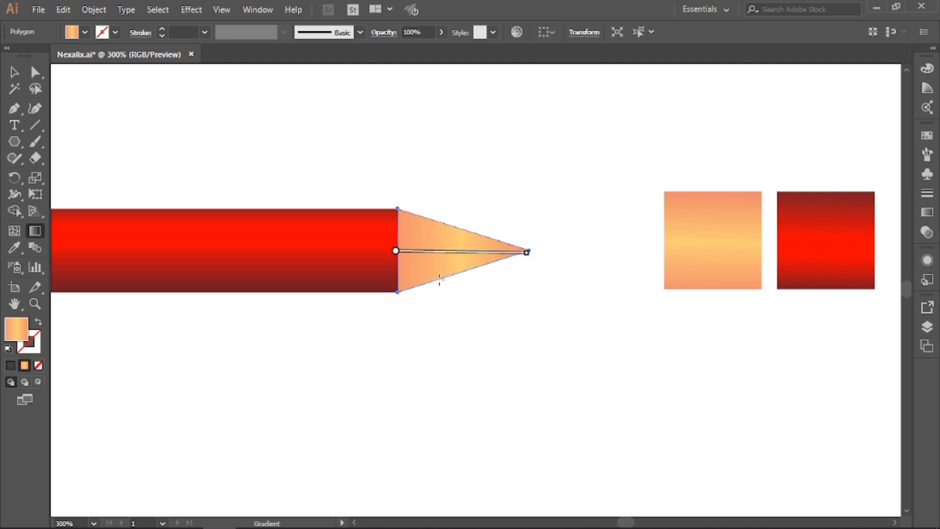
left_click_drag(430, 280, 429, 215)
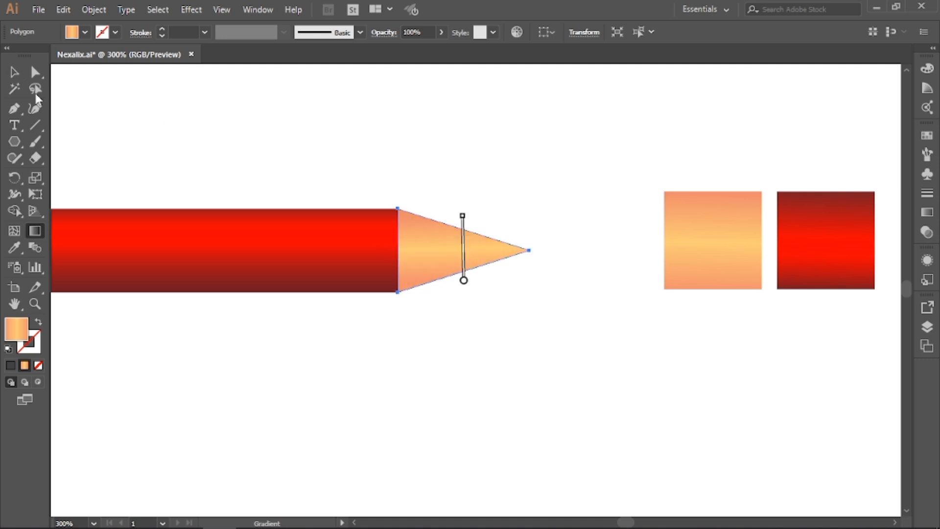
key("v")
left_click(580, 212)
Draw a slanted line across the pencil point and split off the tip along it with the Shape Builder, removing the line's overhanging ends.
key("backslash")
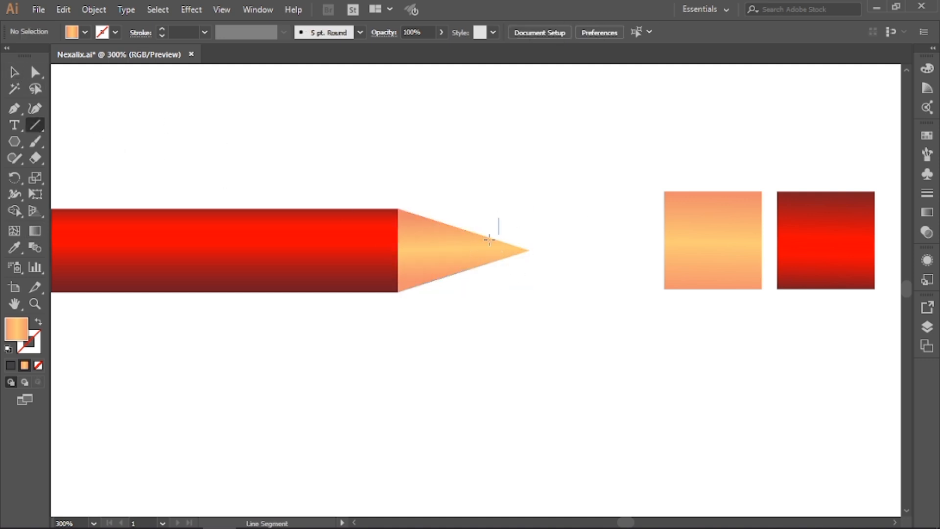
left_click_drag(461, 294, 454, 306)
left_click(14, 72)
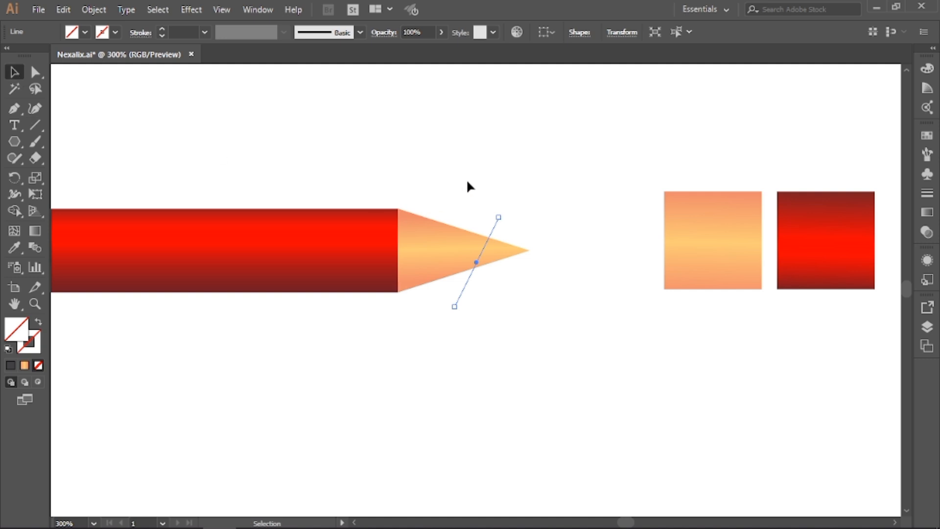
left_click_drag(466, 178, 536, 336)
key("shift+m")
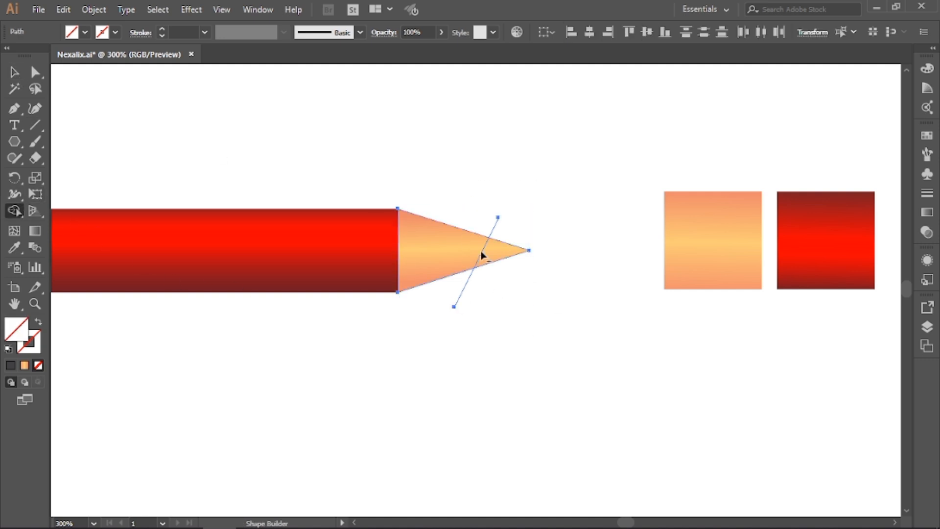
left_click(461, 295, "alt")
left_click_drag(484, 222, 528, 232)
left_click(504, 253)
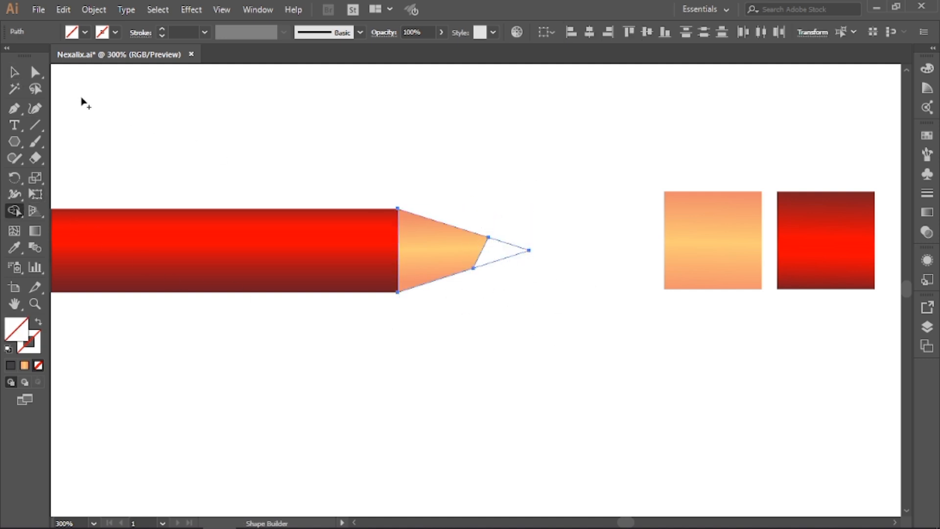
Fill the separated pencil tip with the dark charcoal sample square's gradient.
left_click(14, 72)
left_click_drag(610, 345, 504, 351)
left_click(400, 194)
left_click_drag(403, 200, 436, 306)
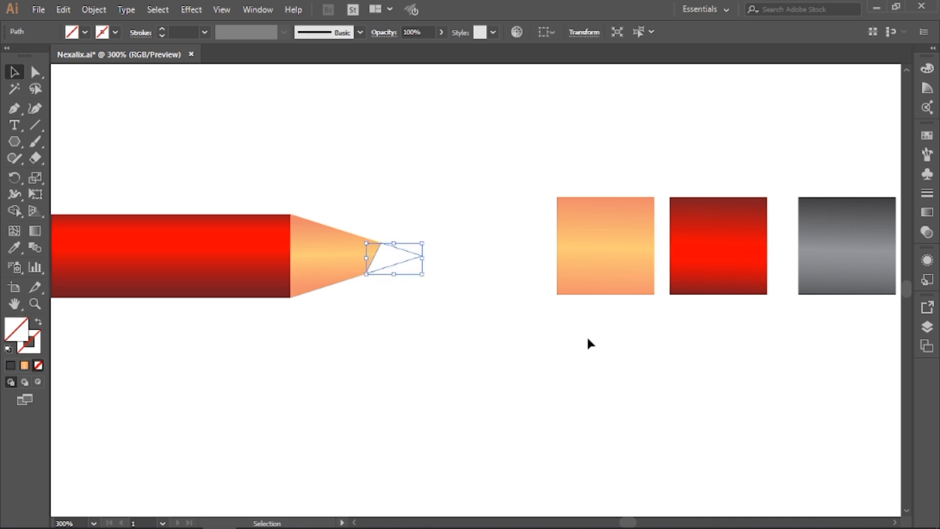
left_click_drag(590, 344, 348, 343)
key("i")
left_click(674, 248)
left_click_drag(229, 309, 660, 313)
left_click_drag(394, 315, 569, 322)
left_click(14, 72)
left_click(395, 323)
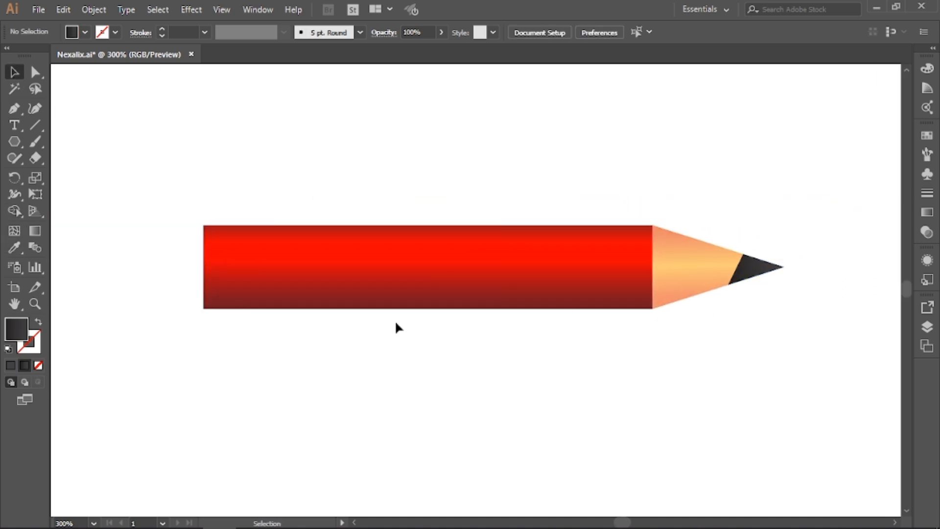
Paste a copy of the red body in front and narrow it to a short band at the pencil's blunt end.
left_click(383, 283)
left_click(61, 11)
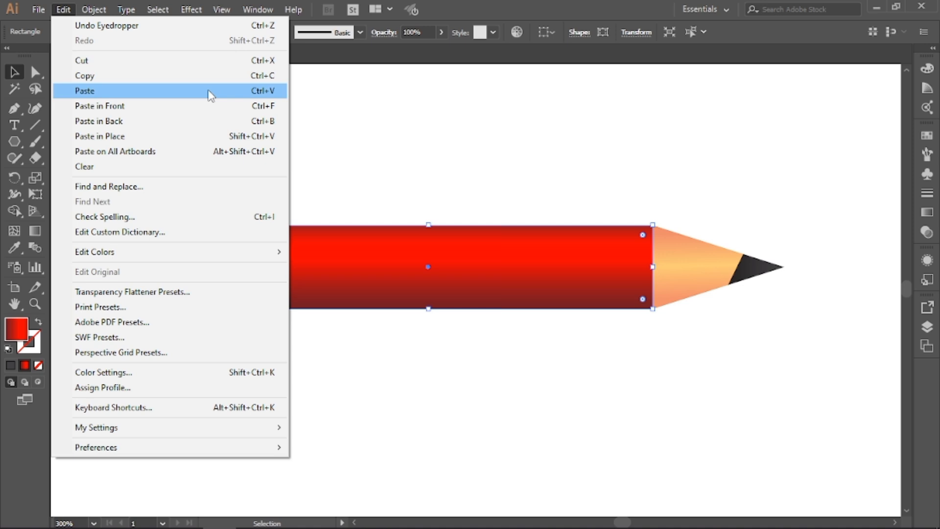
left_click(174, 86)
left_click(62, 12)
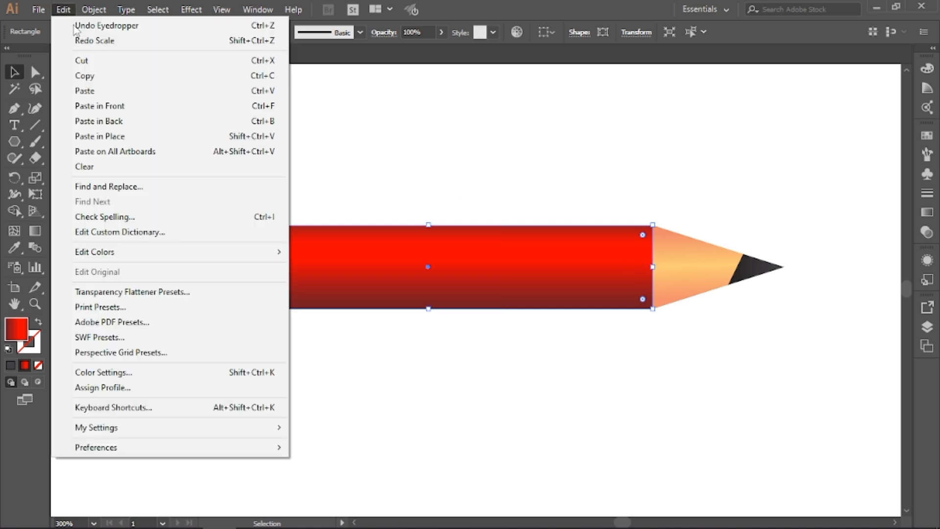
left_click(171, 107)
left_click(631, 313)
left_click(642, 294)
left_click_drag(652, 267, 171, 269)
Bow the short band's right edge outward to the left with the Curvature tool to match its curved left edge.
left_click(34, 108)
left_click_drag(259, 269, 250, 268)
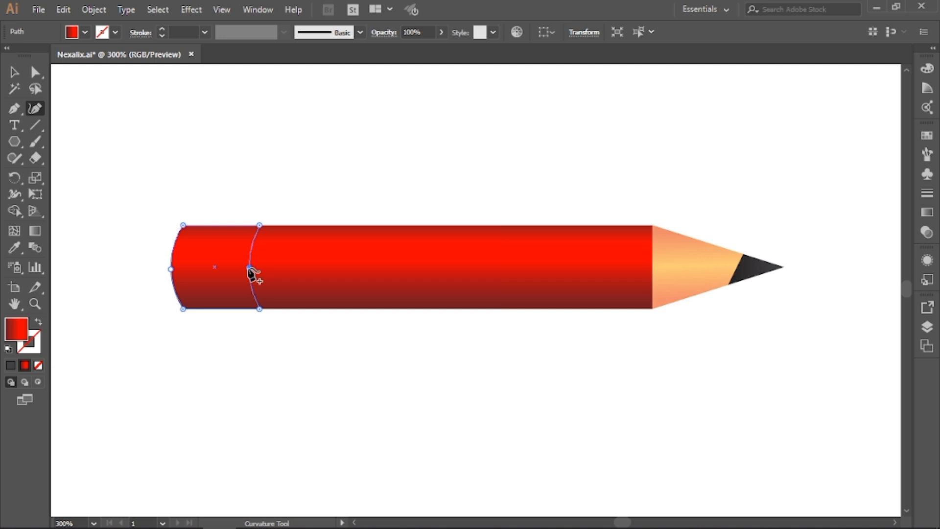
left_click(18, 74)
left_click(147, 181)
Fill the curved end band with the grey sample square's gradient.
left_click(209, 248)
left_click_drag(889, 293, 278, 287)
left_click(15, 248)
left_click(558, 210)
scroll(491, 185, "left", 10)
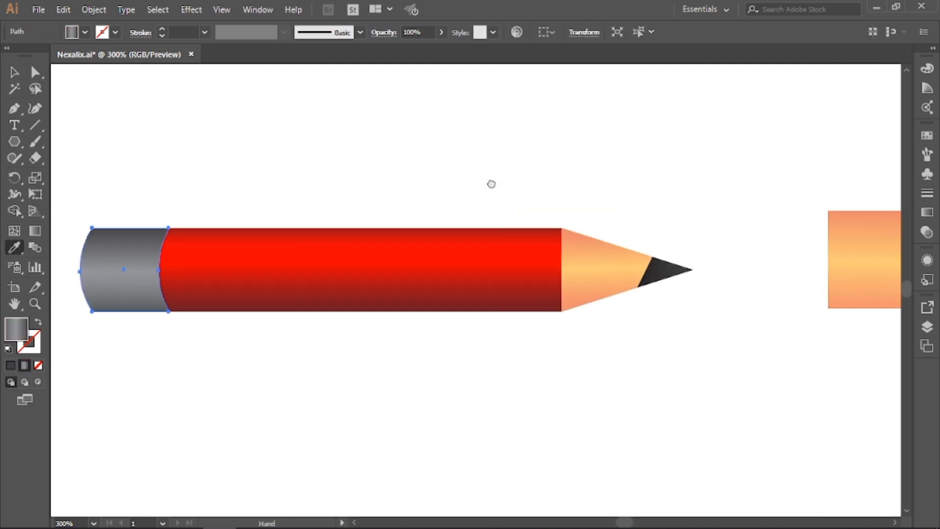
Shift the grey band's gradient highlight upward to match the lighting on the red body.
key("g")
mouse_move(315, 260)
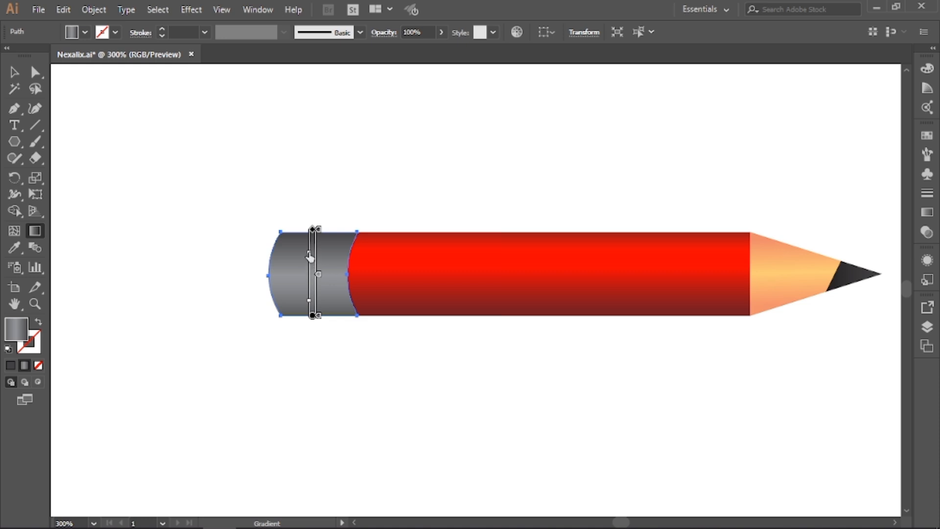
left_click_drag(311, 298, 319, 265)
left_click(15, 73)
left_click(220, 186)
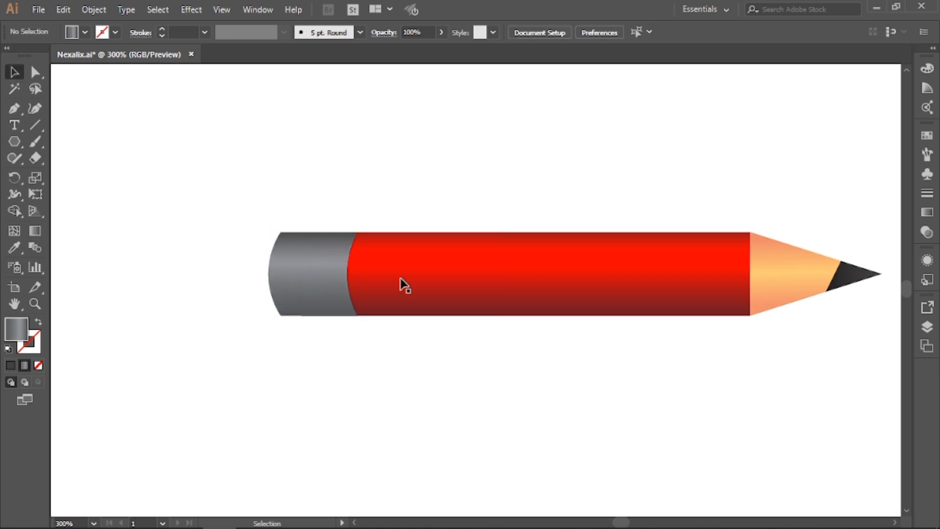
Curve the left edge of the orange wood section into the red body with the Curvature tool.
left_click_drag(568, 316, 357, 318)
left_click(571, 250)
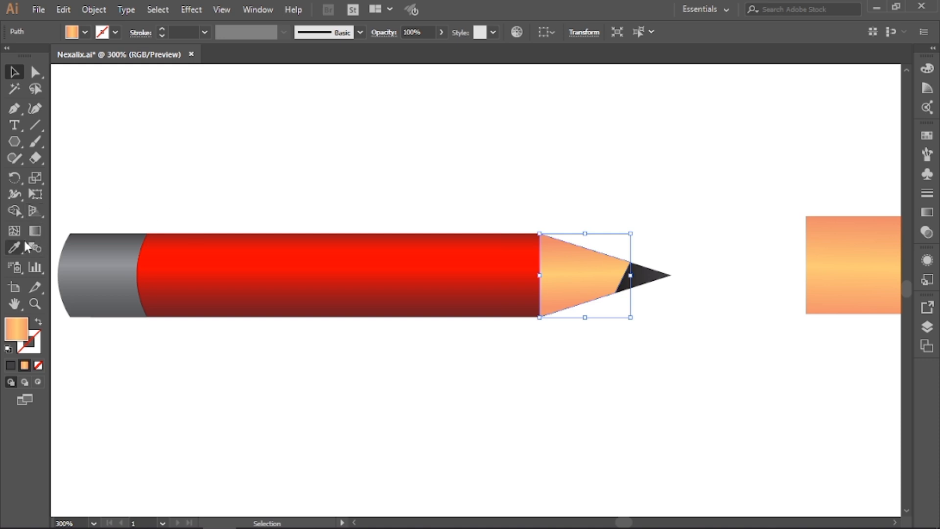
left_click(37, 112)
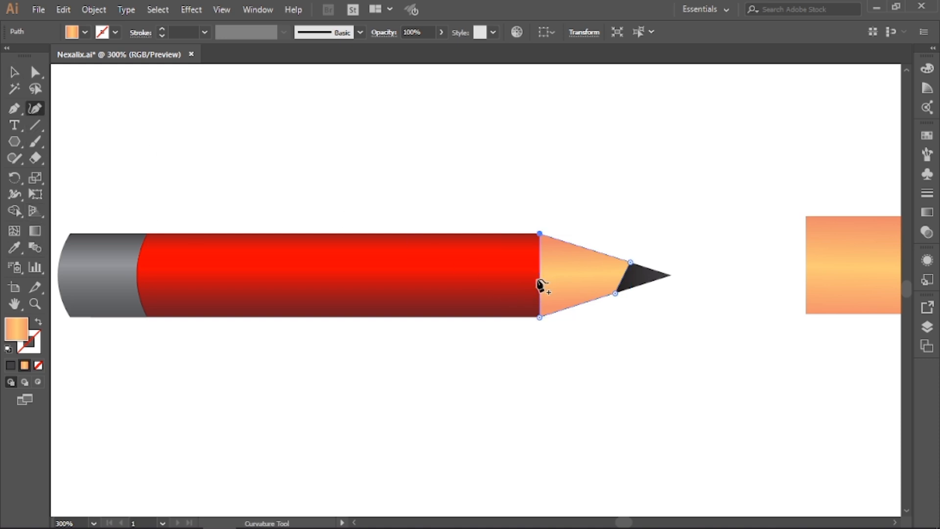
left_click_drag(542, 285, 530, 278)
left_click(14, 73)
left_click(399, 182)
Shift the orange wood section's gradient highlight upward to match the lighting on the pencil body.
left_click_drag(370, 178, 421, 184)
left_click(649, 295)
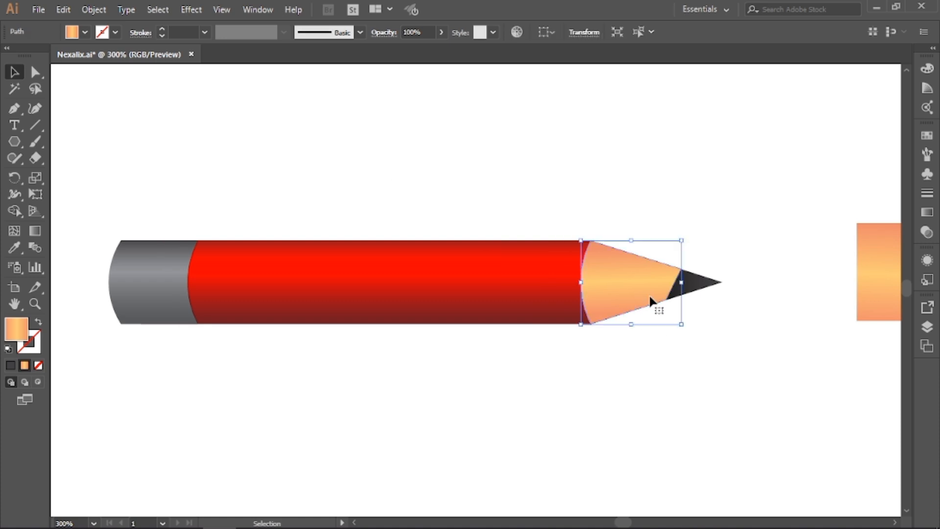
left_click_drag(641, 294, 514, 306)
left_click(34, 231)
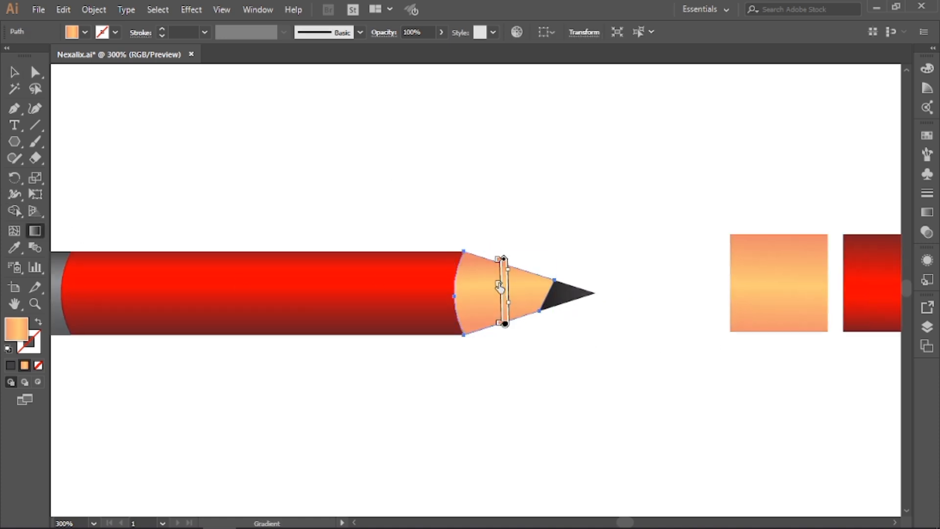
left_click(14, 73)
Draw a short horizontal line near the upper edge of the grey end band with a 4 pt dark grey #414042 round-capped stroke.
left_click_drag(126, 129, 419, 172)
left_click(39, 125)
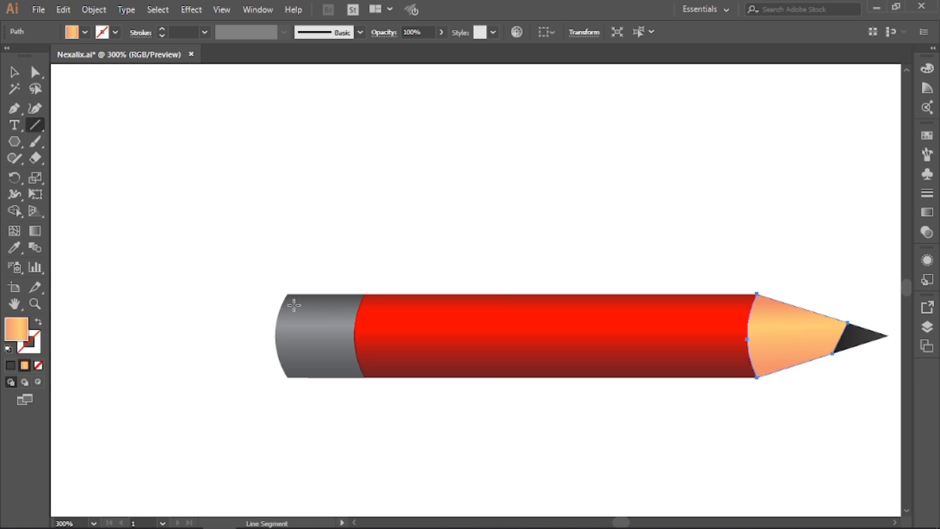
left_click_drag(295, 302, 335, 302)
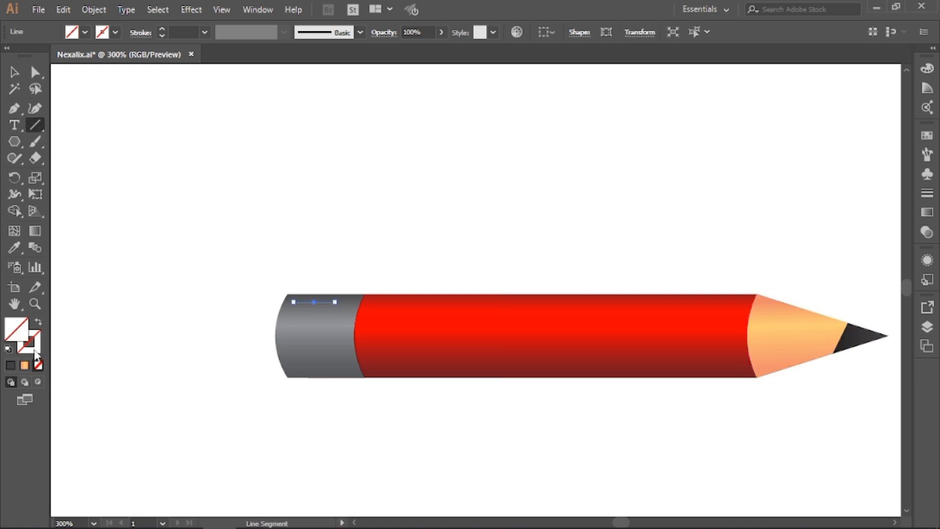
left_click(24, 365)
left_click(162, 29)
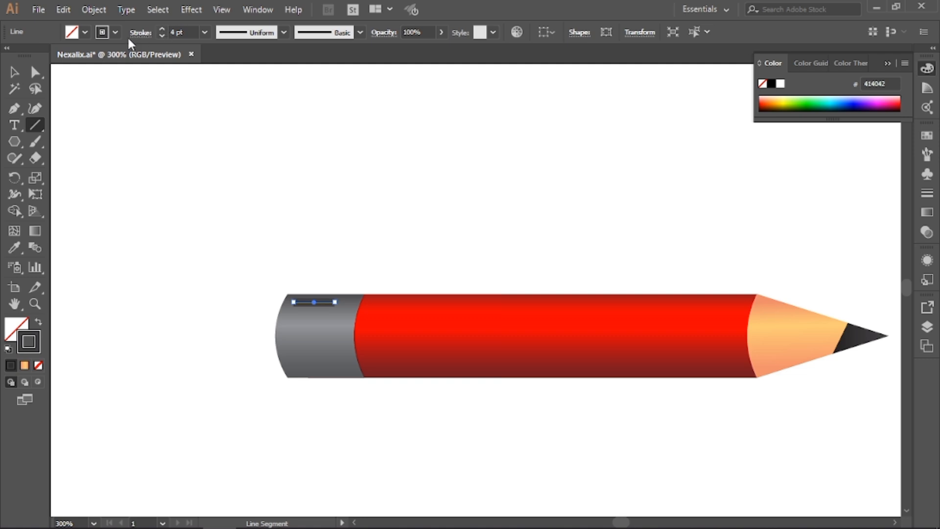
left_click(131, 33)
left_click(266, 50)
Shift the line slightly right, outline its stroke into a shape and fill it with #161616.
key("v")
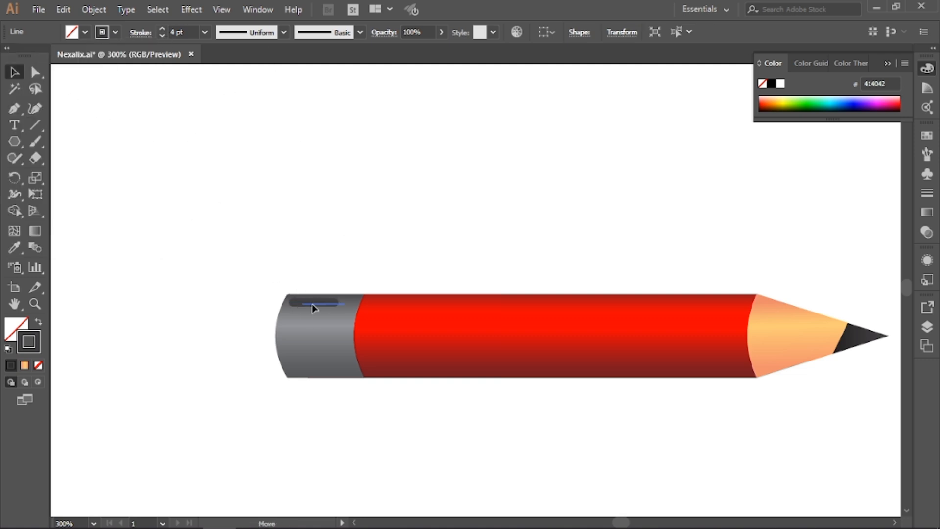
left_click(312, 304)
left_click(94, 9)
mouse_move(151, 307)
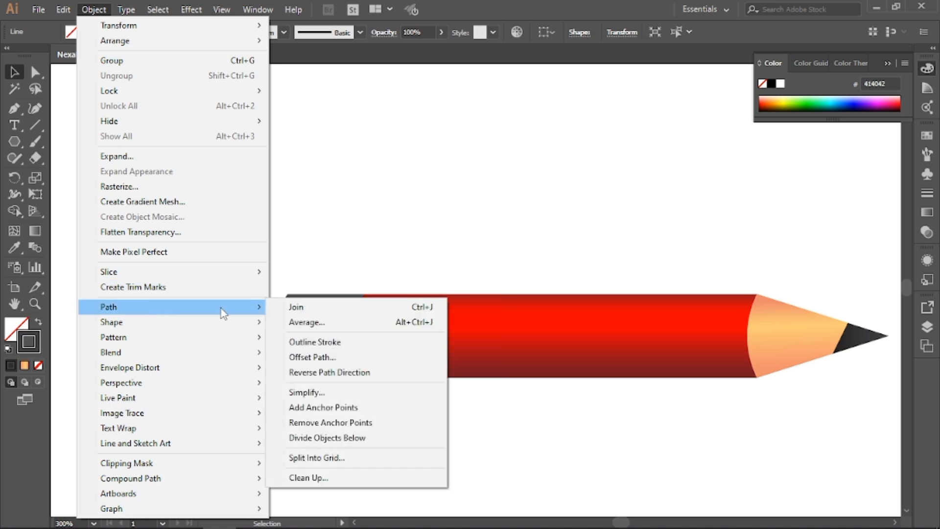
left_click(343, 342)
double_click(16, 328)
left_click(274, 326)
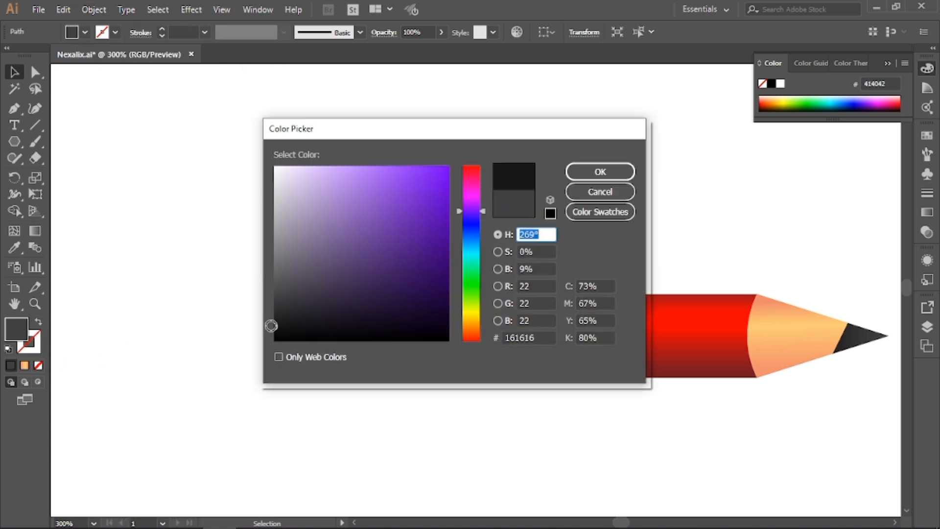
left_click(600, 171)
Duplicate the dark bar down the grey band to make a column of five evenly spaced bars.
left_click_drag(316, 311, 310, 332)
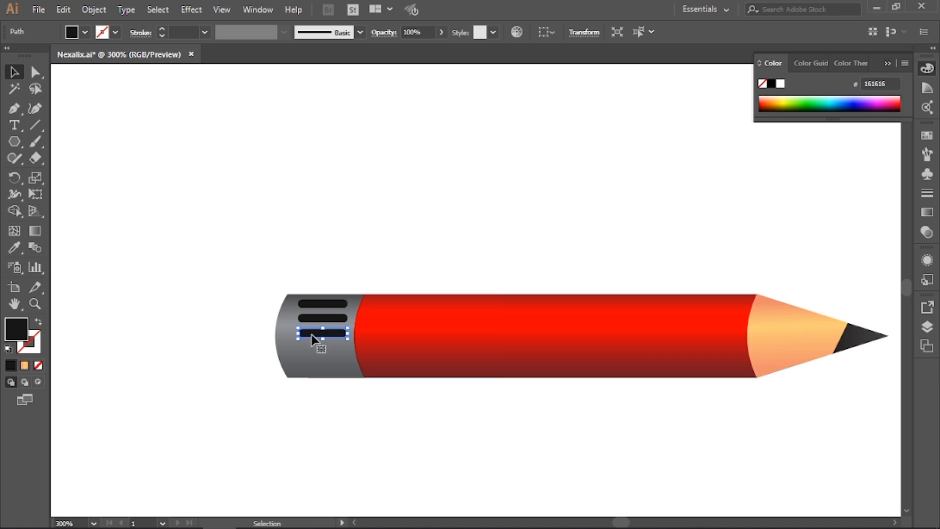
key("ctrl+d")
key("ctrl+d")
Lengthen the left ends of the lower four bars to follow the grey band's curved outer edge.
left_click(318, 318)
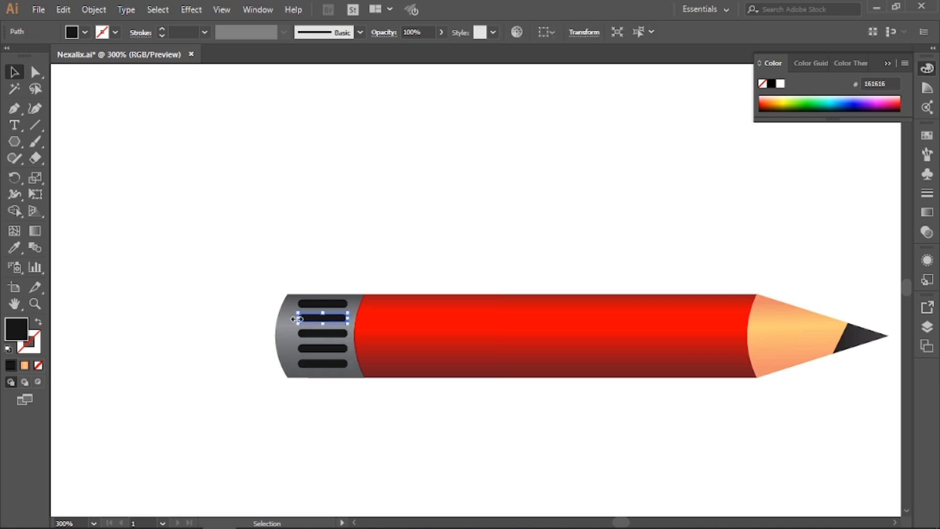
left_click(298, 334)
left_click_drag(298, 333, 283, 333)
left_click(298, 348)
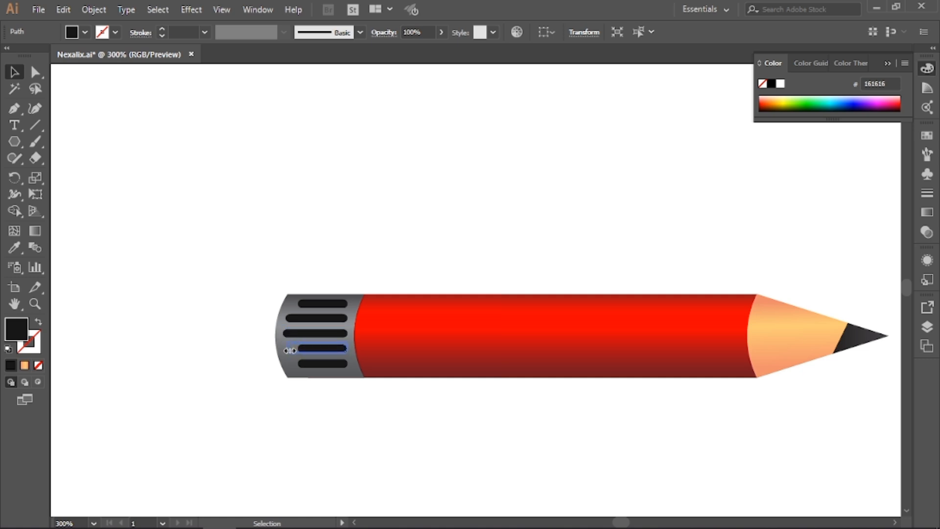
left_click(316, 305)
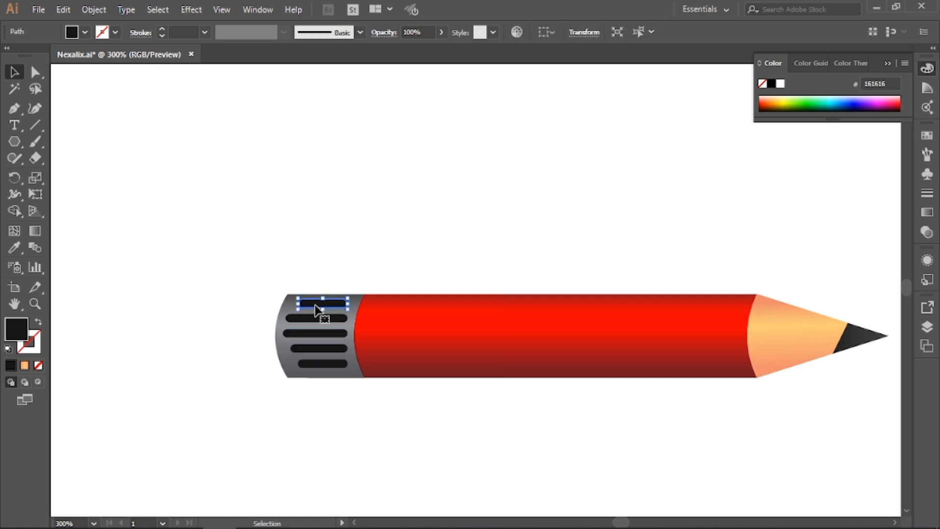
left_click(298, 348)
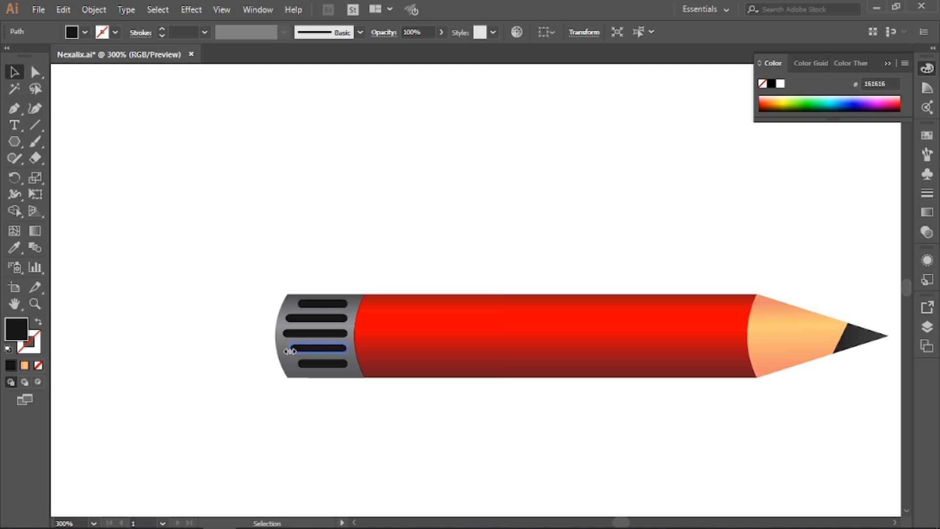
left_click(302, 365)
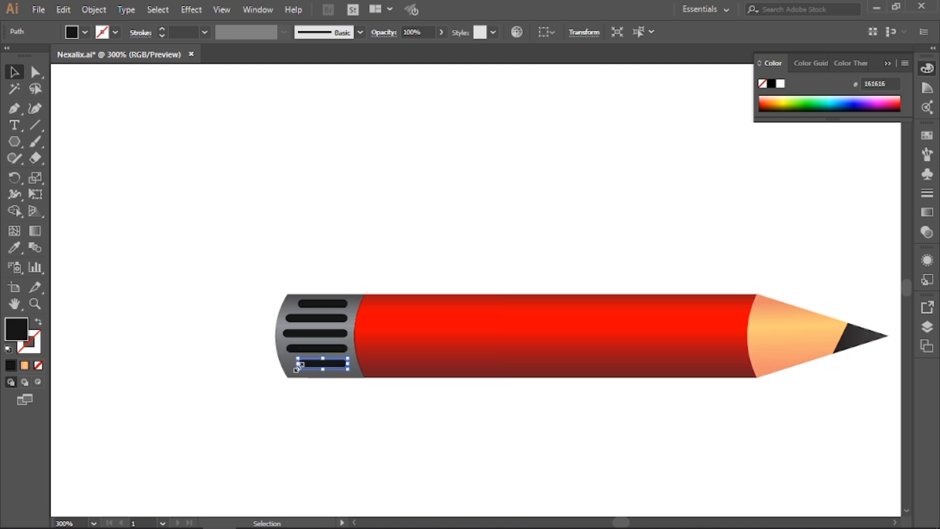
Shorten the right ends of the three middle bars to follow the curved edge of the red body.
left_click(342, 334)
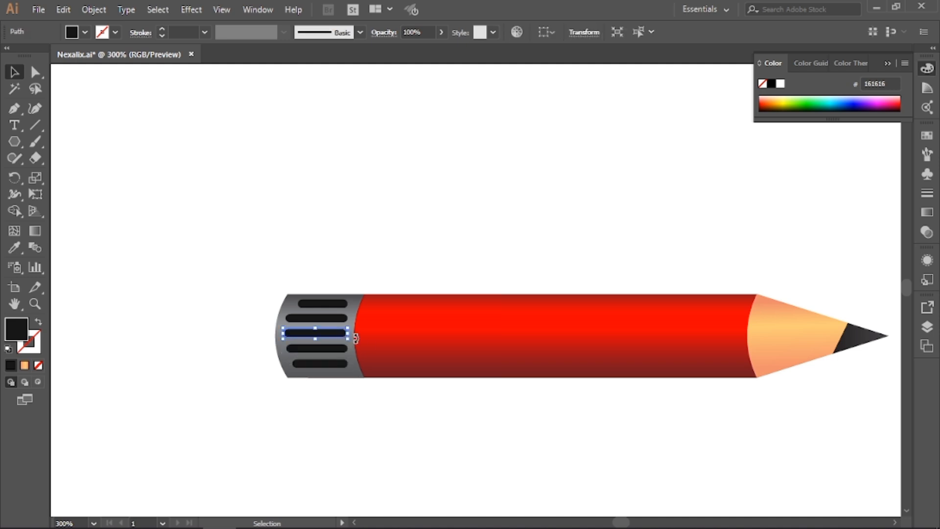
left_click(347, 319)
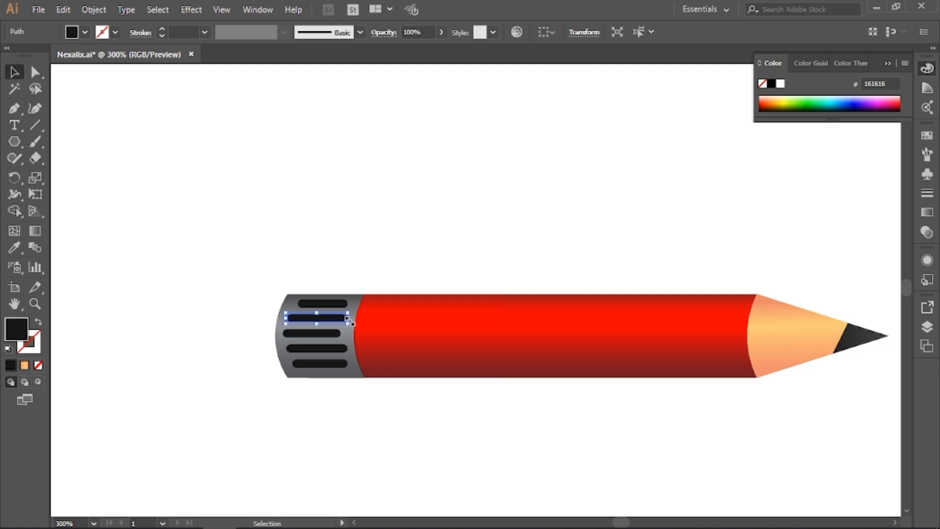
left_click(347, 349)
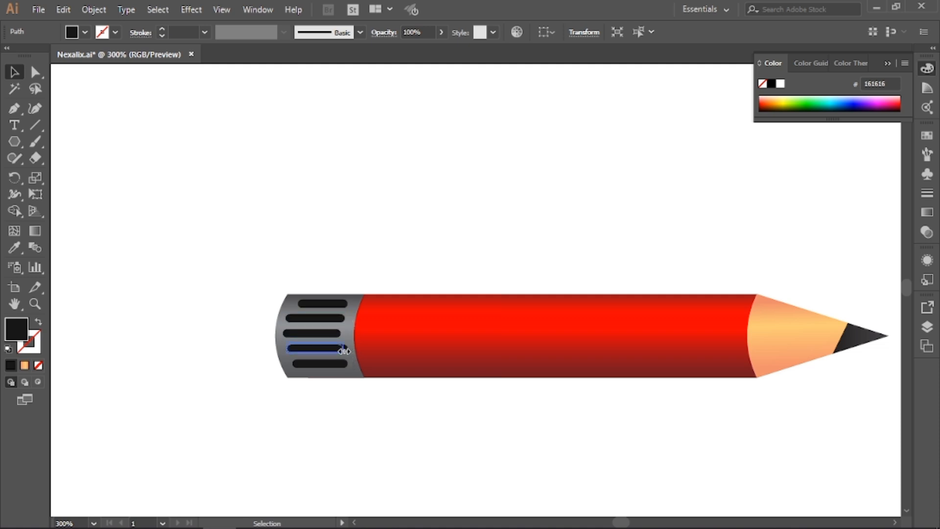
left_click(342, 365)
left_click(379, 394)
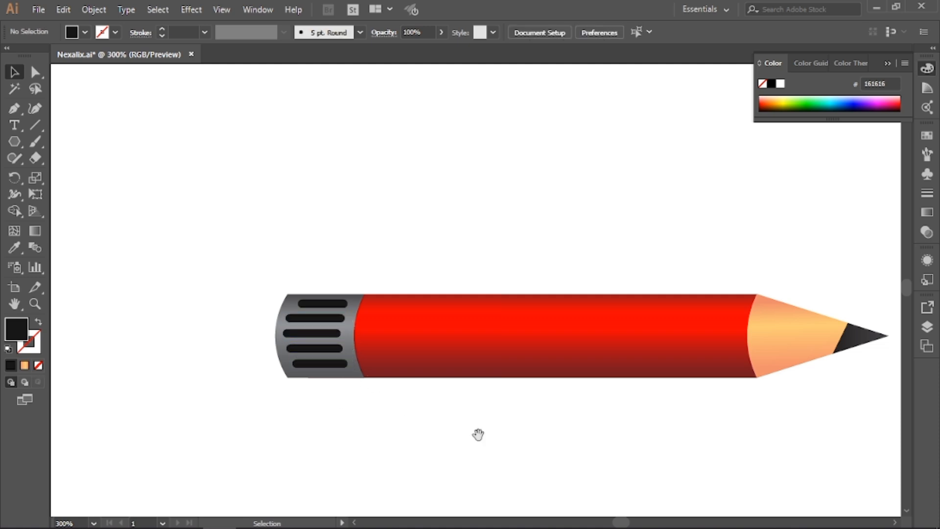
Recolor all five bars on the grey band with the dark grey fill #3a3a3a.
left_click_drag(479, 434, 433, 341)
left_click(290, 212)
left_click(296, 226, "shift")
left_click(296, 240, "shift")
left_click(296, 256, "shift")
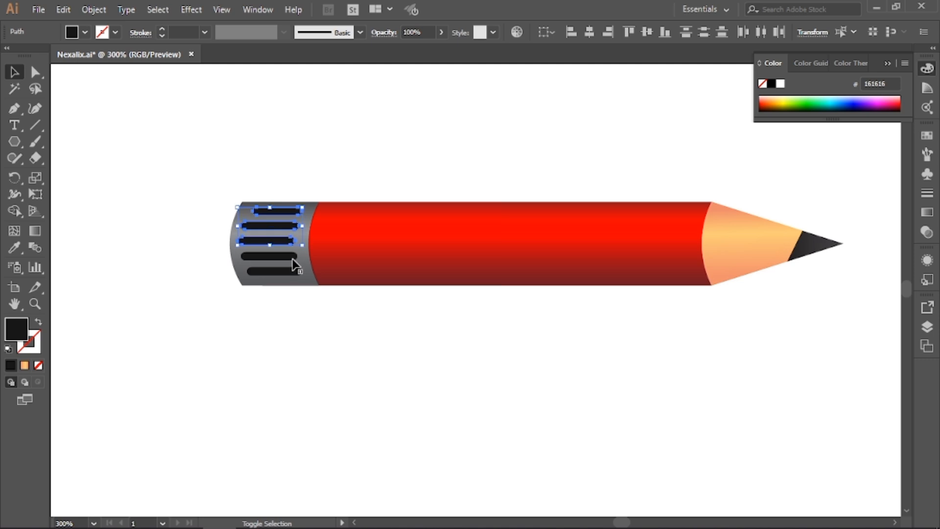
left_click(297, 271, "shift")
double_click(26, 332)
left_click(275, 303)
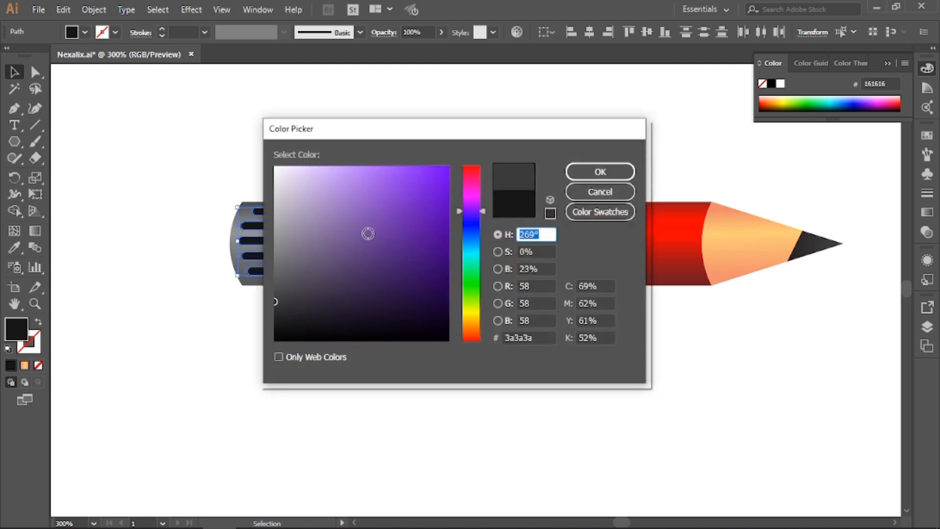
left_click(600, 170)
left_click(233, 153)
left_click_drag(228, 160, 192, 152)
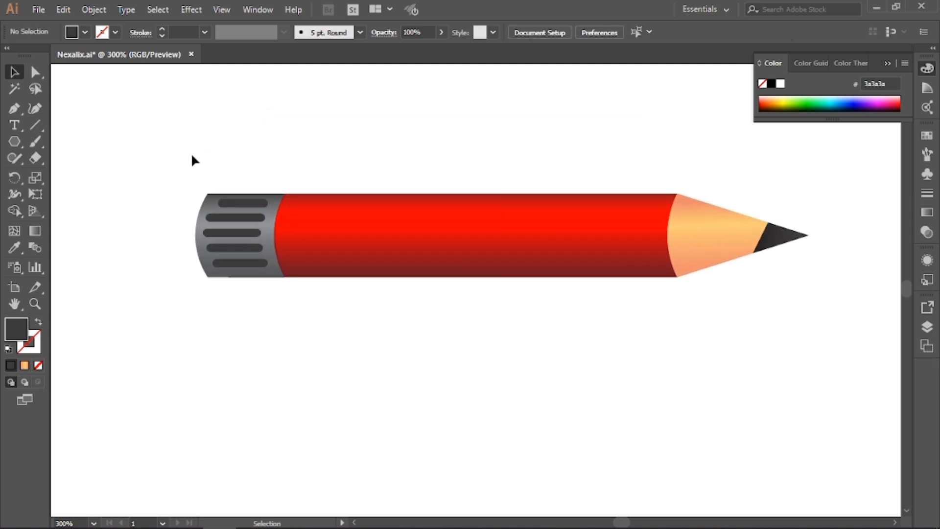
Rotate the whole pencil diagonally with its point facing down to the right, and group its parts.
key("ctrl+minus")
left_click_drag(393, 231, 278, 211)
left_click_drag(167, 162, 568, 316)
left_click_drag(589, 203, 598, 306)
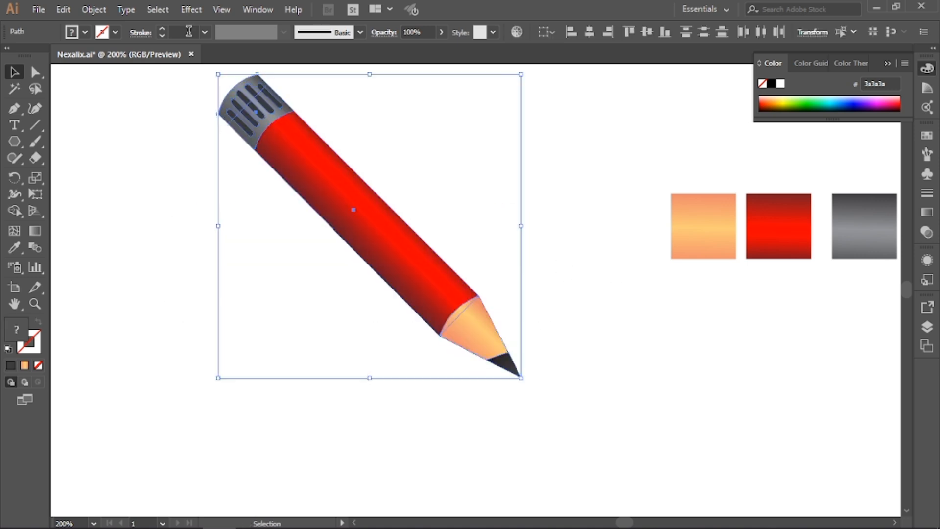
key("ctrl+g")
Duplicate the pencil group and rotate the copy to horizontal, placing its tip at the original pencil's tip.
left_click_drag(378, 224, 340, 251)
mouse_move(487, 406)
left_mouse_down()
mouse_move(523, 340)
mouse_move(526, 311)
left_mouse_up()
mouse_move(477, 253)
left_mouse_down()
mouse_move(474, 329)
mouse_move(455, 380)
left_mouse_up()
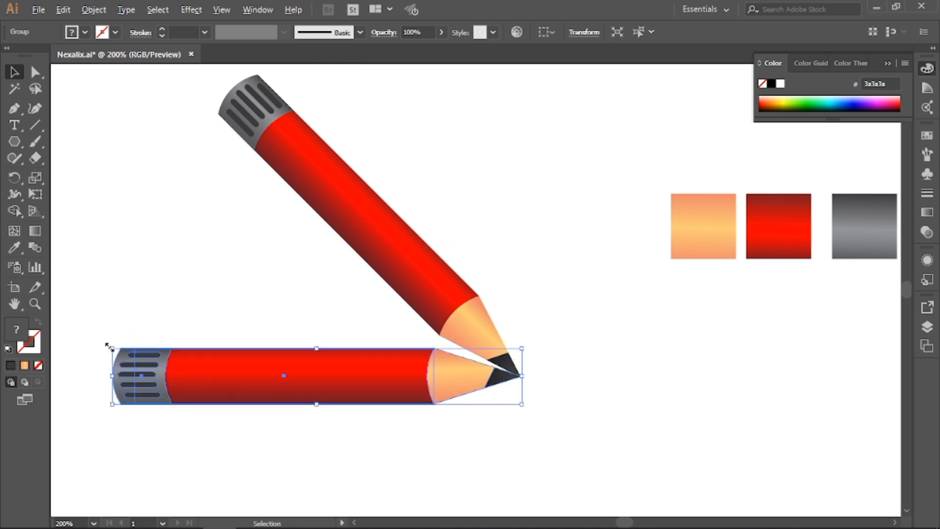
Stretch the horizontal pencil copy taller and send it behind the diagonal pencil.
left_click_drag(113, 345, 107, 312)
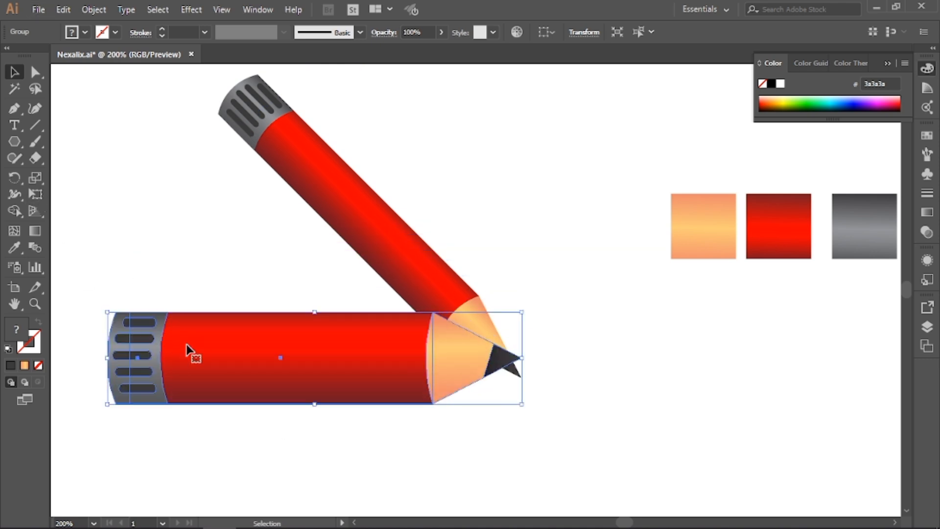
right_click(209, 323)
mouse_move(326, 443)
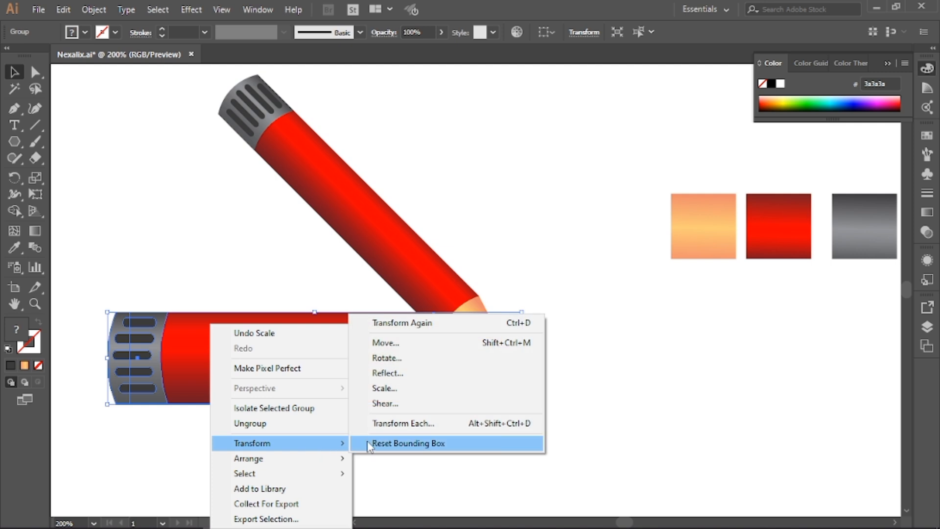
mouse_move(336, 459)
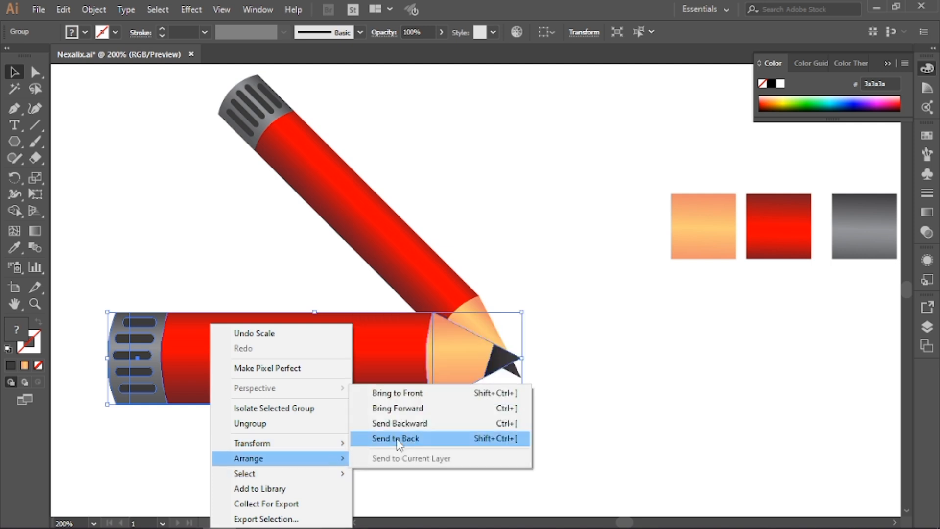
left_click(392, 437)
Flatten the pencil copy with Free Transform and tilt it slightly so its tip meets the diagonal pencil's tip.
left_click_drag(310, 405, 313, 378)
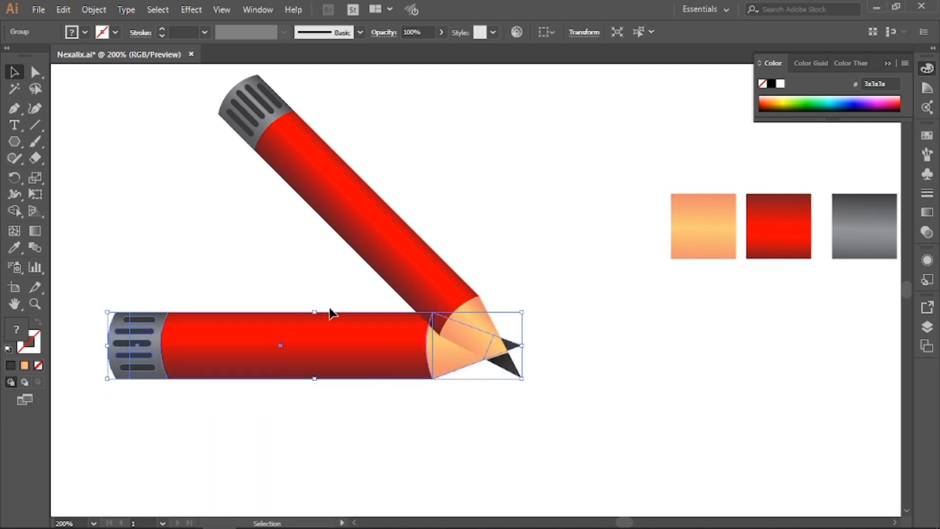
left_click(35, 194)
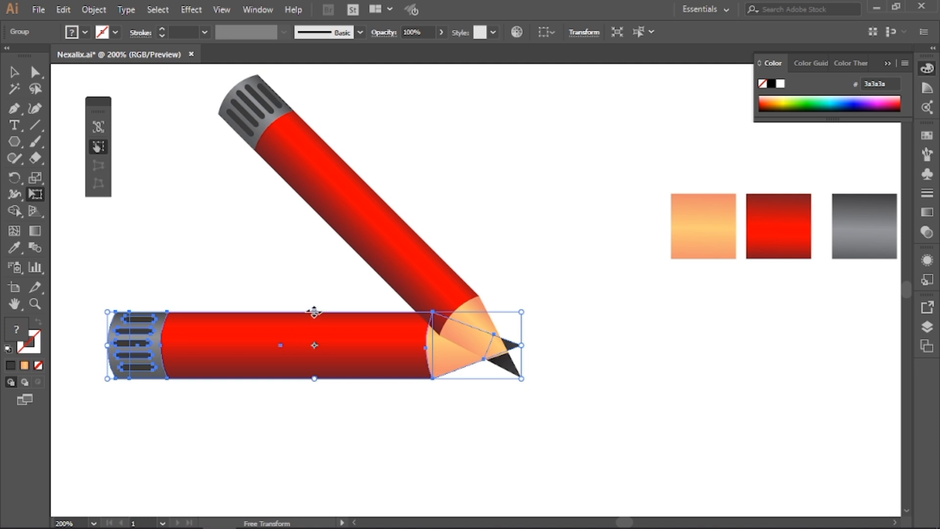
left_click_drag(314, 312, 315, 278)
left_click_drag(314, 378, 313, 330)
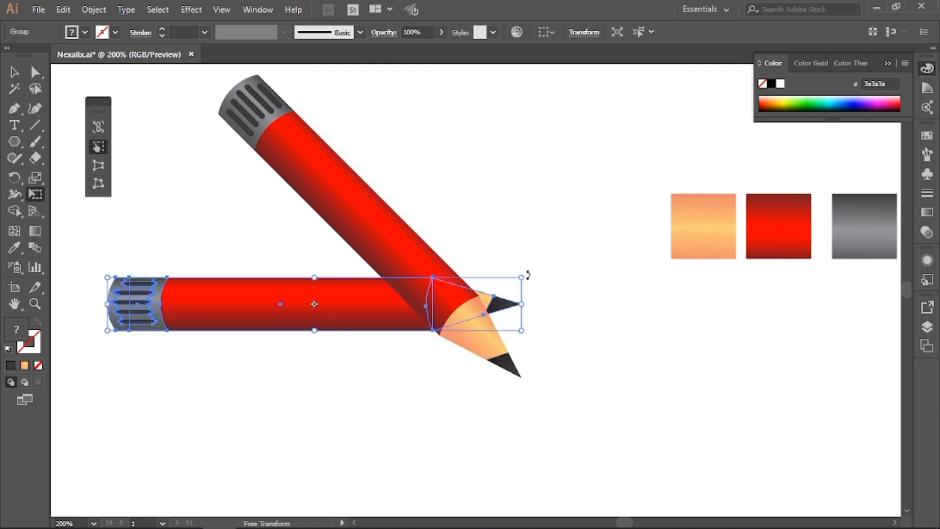
mouse_move(528, 276)
left_mouse_down()
mouse_move(432, 336)
mouse_move(367, 335)
mouse_move(366, 345)
left_mouse_up()
Fill the pencil copy with solid dark grey #3a3a3a and apply a Gaussian Blur with an 83.1 pixel radius as a shadow.
left_click(17, 365)
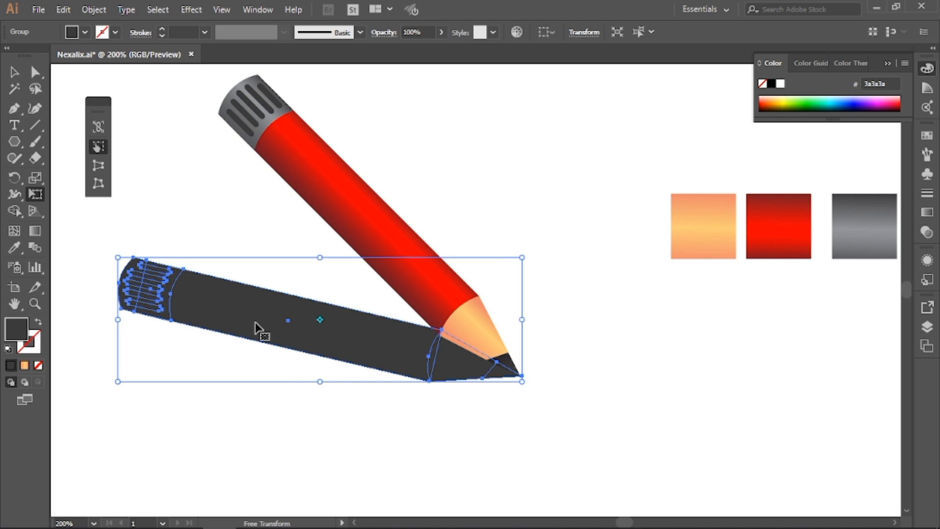
left_click(191, 9)
mouse_move(274, 238)
left_click(367, 238)
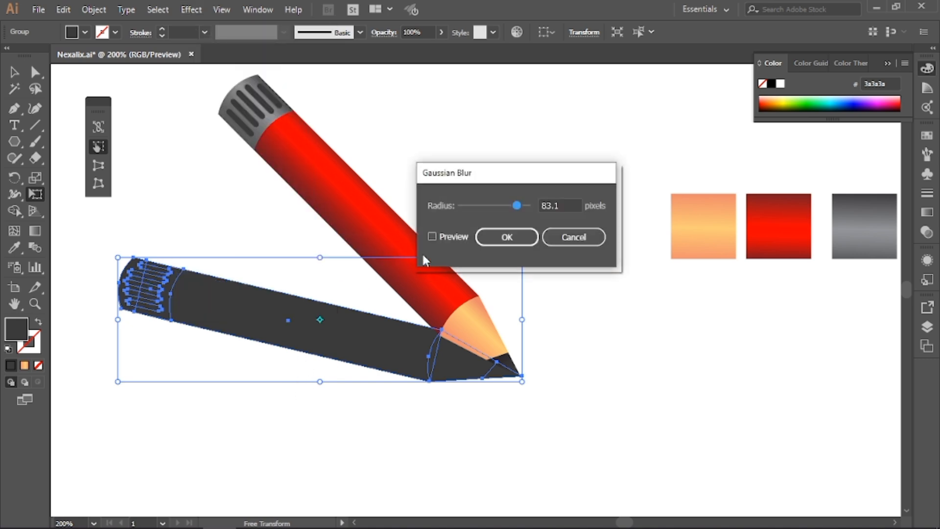
left_click(432, 236)
left_click(507, 237)
key("v")
left_click(492, 131)
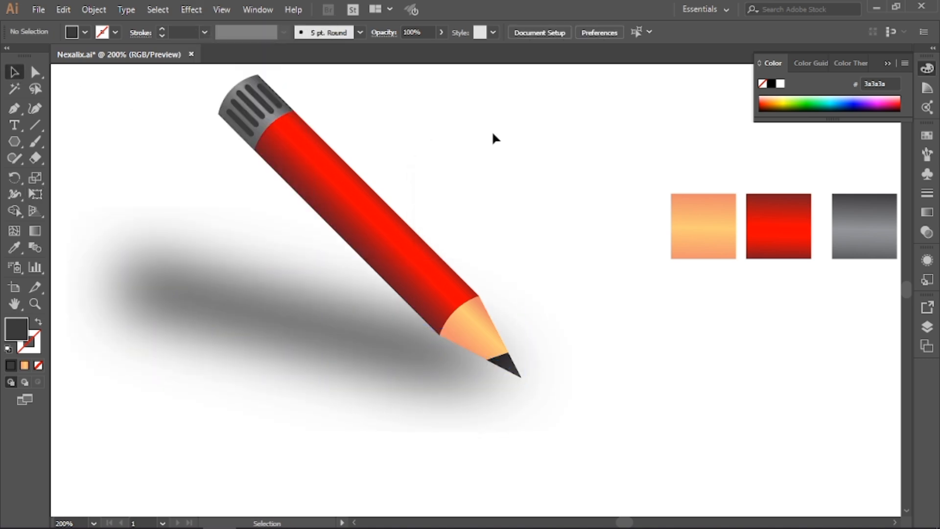
Delete the orange, red and grey sample gradient squares beside the pencil.
key("ctrl+minus")
left_click_drag(512, 137, 840, 291)
key("Delete")
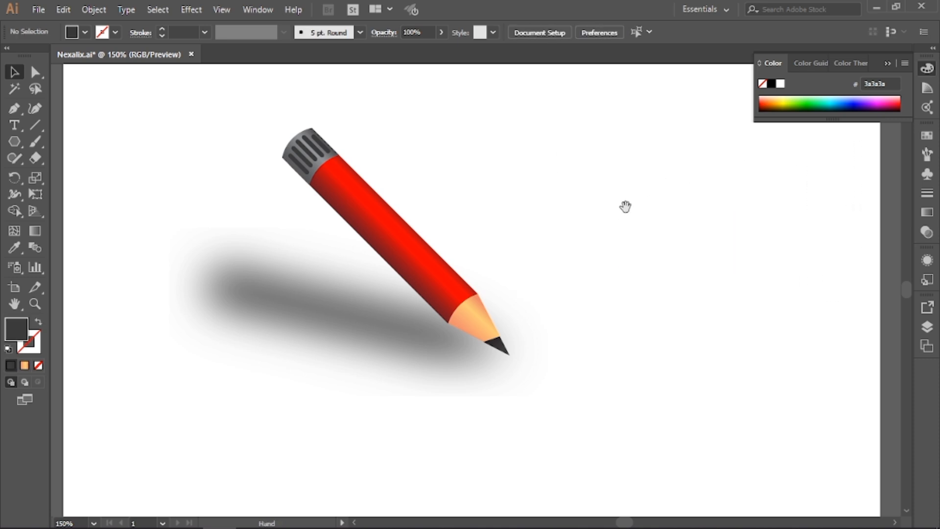
left_click_drag(625, 206, 592, 218)
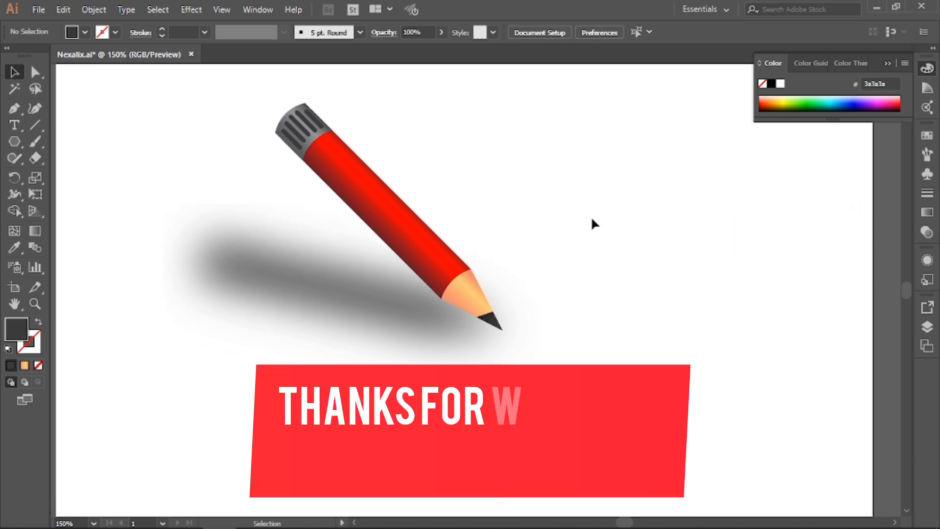